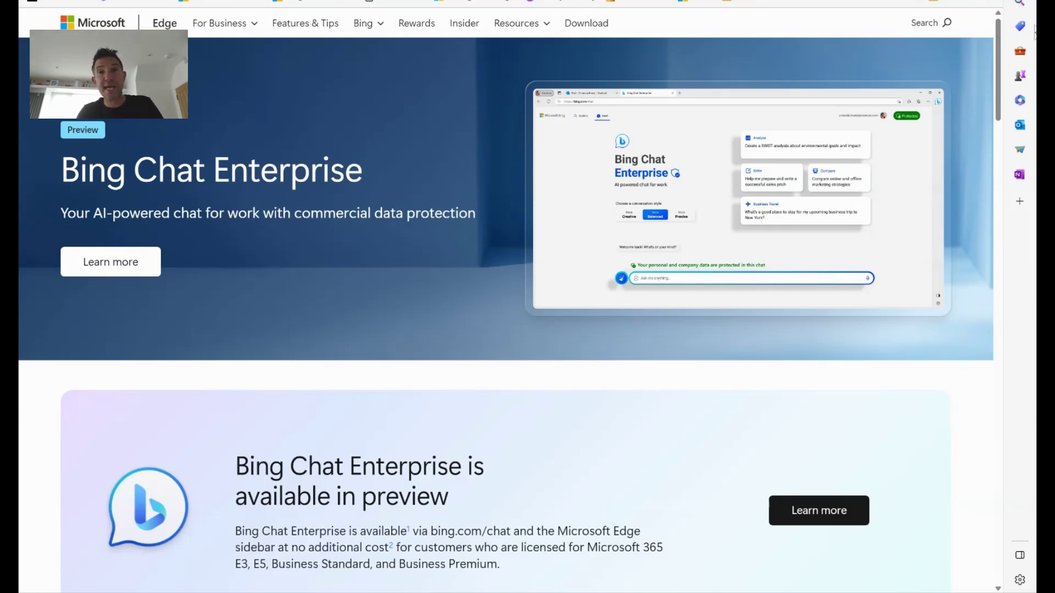
Step: Scroll the Edge for Business page down to the Commercial data protection section
left_click_drag(1001, 81, 992, 154)
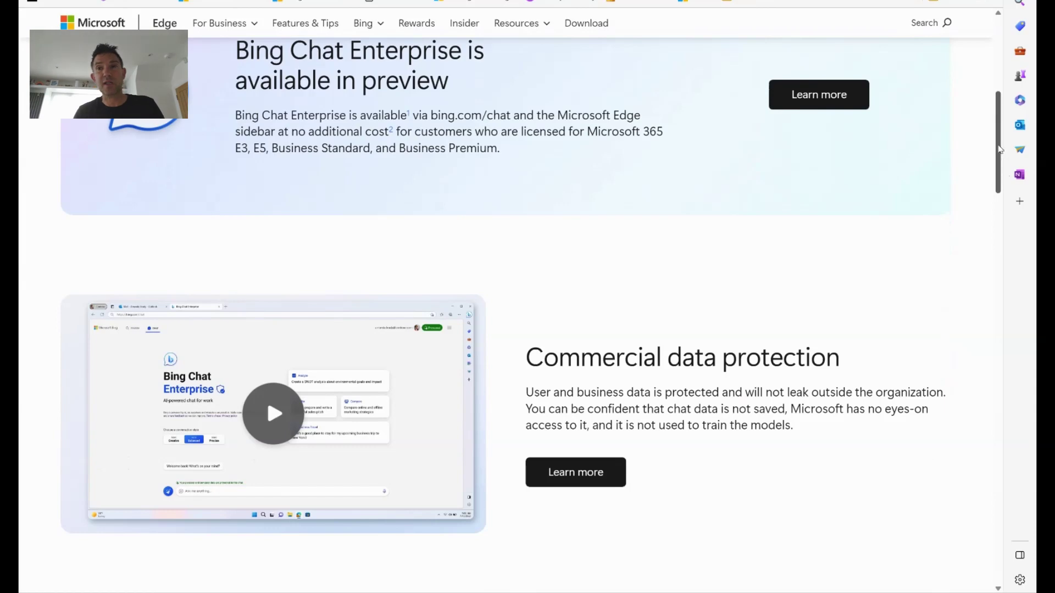
Step: Scroll further down the page, bringing the Word draft 'Top tips for successful collaborative working' into view
left_click_drag(999, 151, 990, 463)
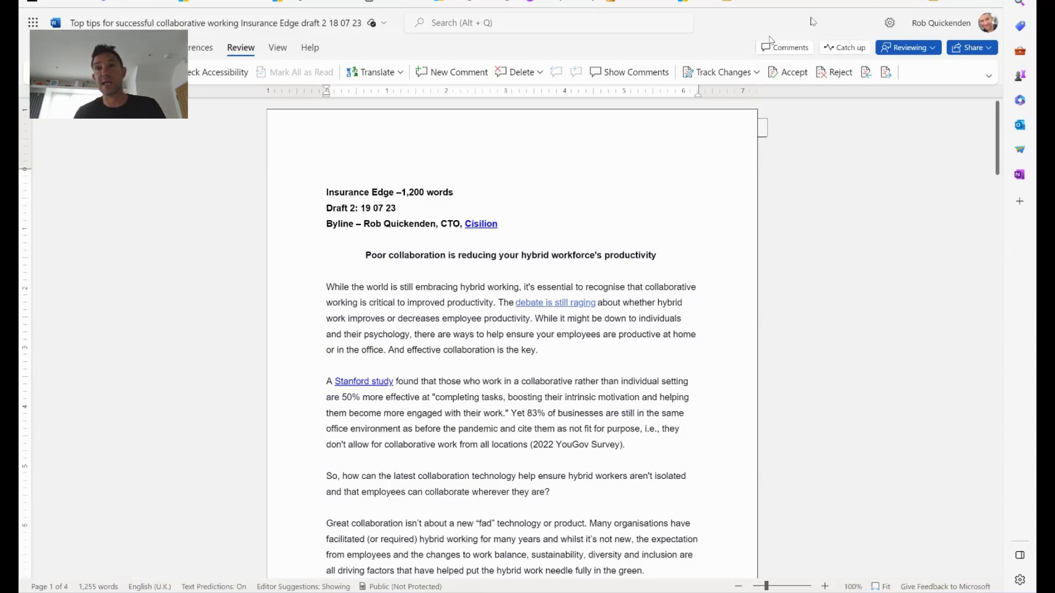
Step: Open Bing Chat Enterprise in the Edge sidebar beside the Word draft and focus its question box
key("ctrl+shift+period")
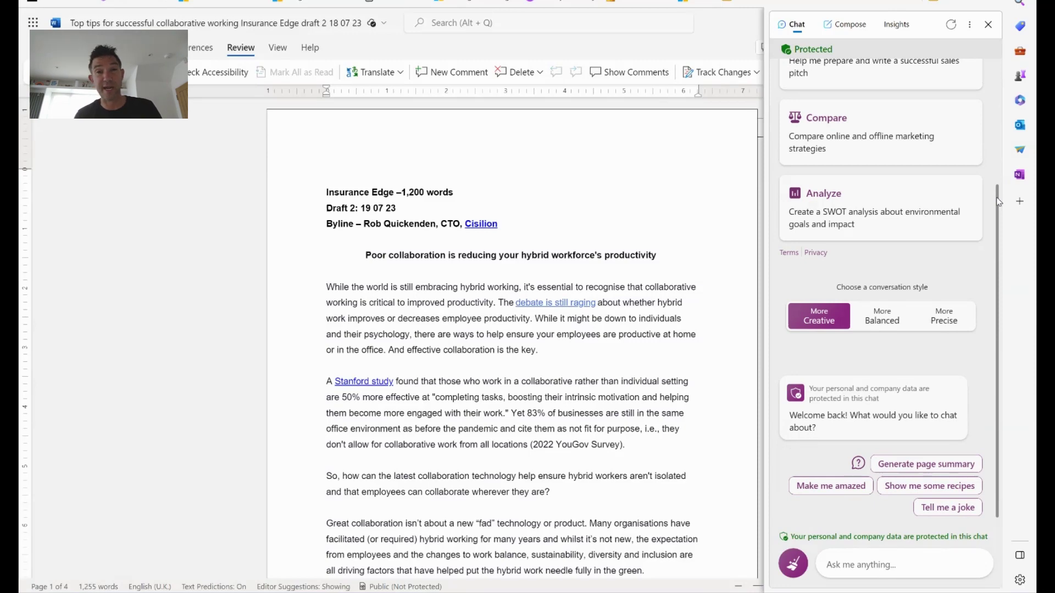
left_click_drag(998, 201, 1000, 104)
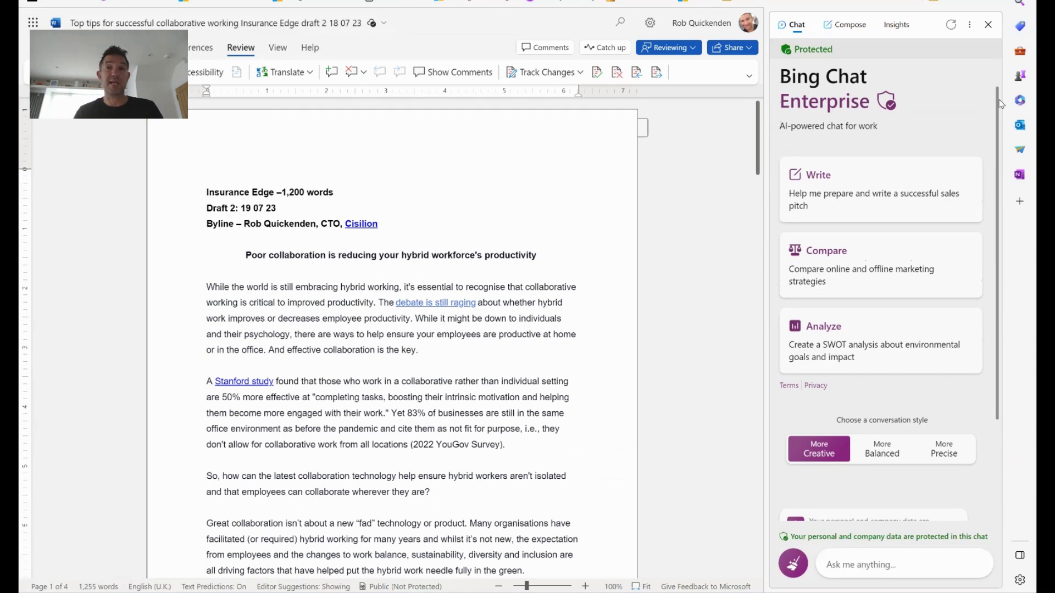
scroll(1000, 104, "up", 1)
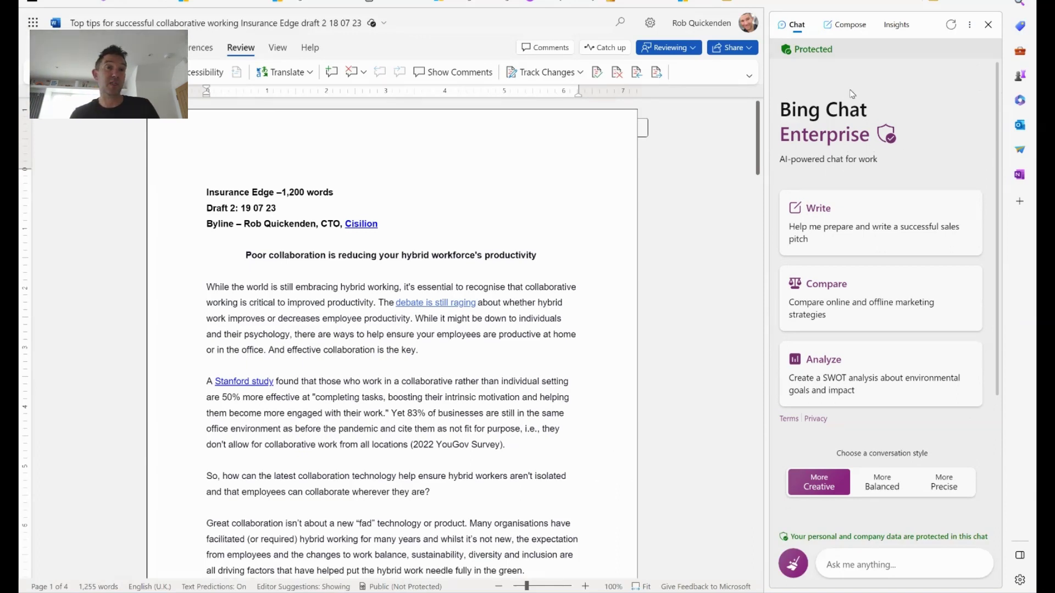
mouse_move(811, 59)
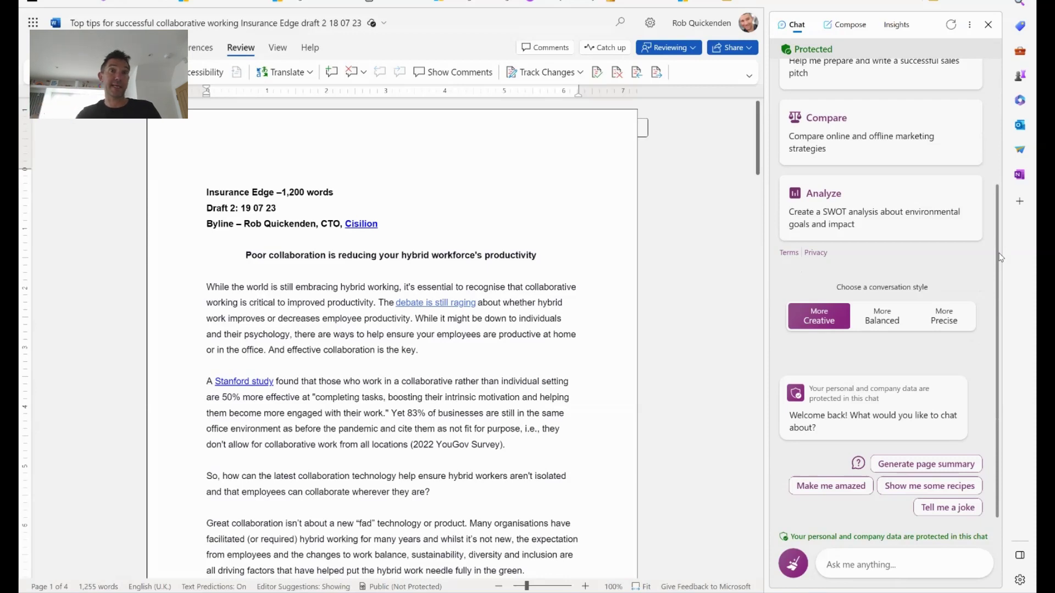
left_click(864, 569)
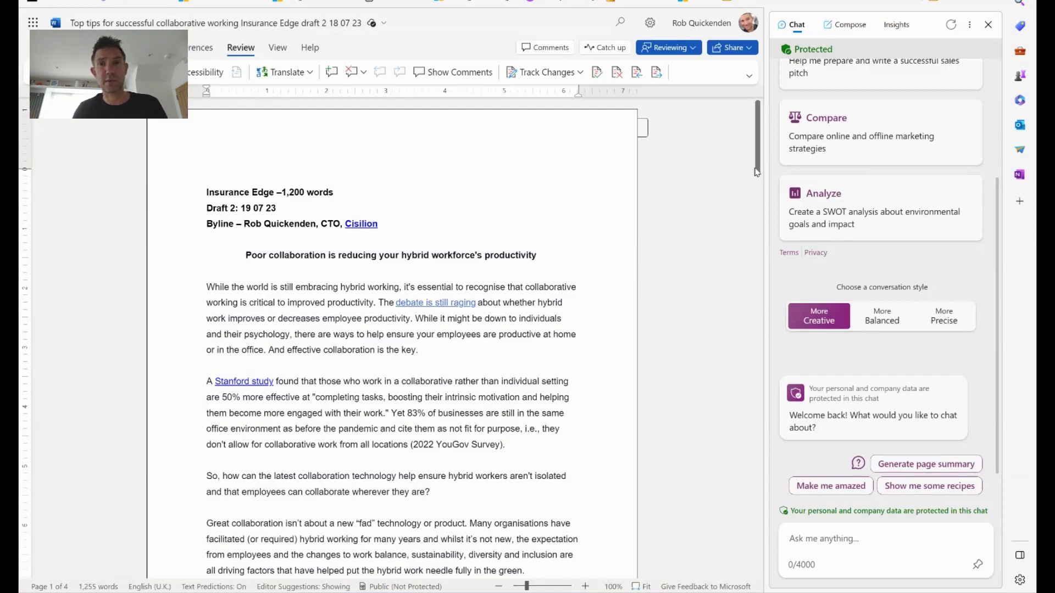
mouse_move(758, 157)
left_mouse_down()
mouse_move(751, 484)
mouse_move(756, 168)
left_mouse_up()
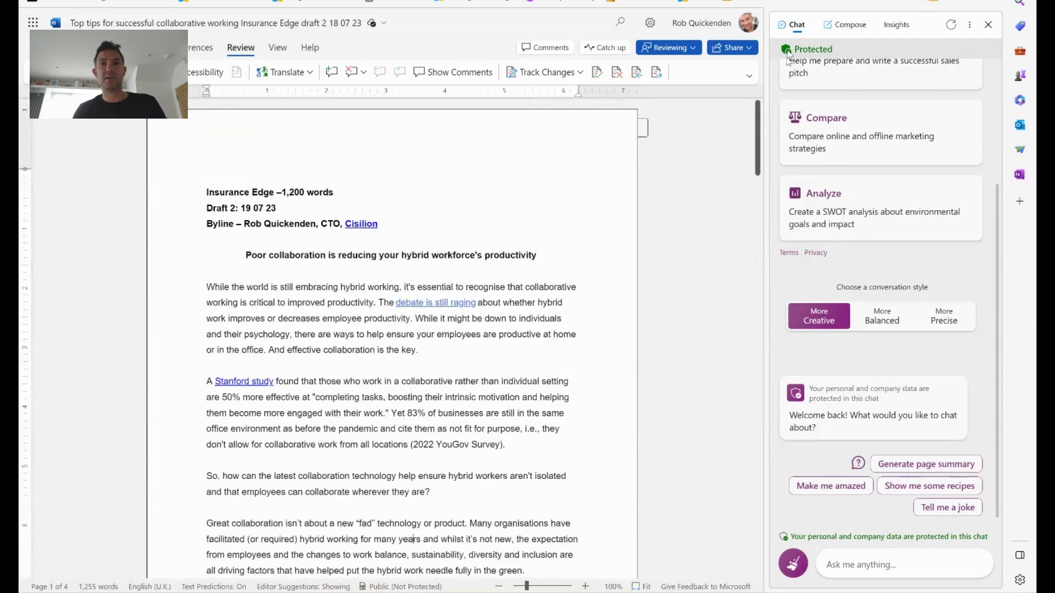
Step: Ask the chat 'Can you tell me what this document is about please?'
left_click(859, 563)
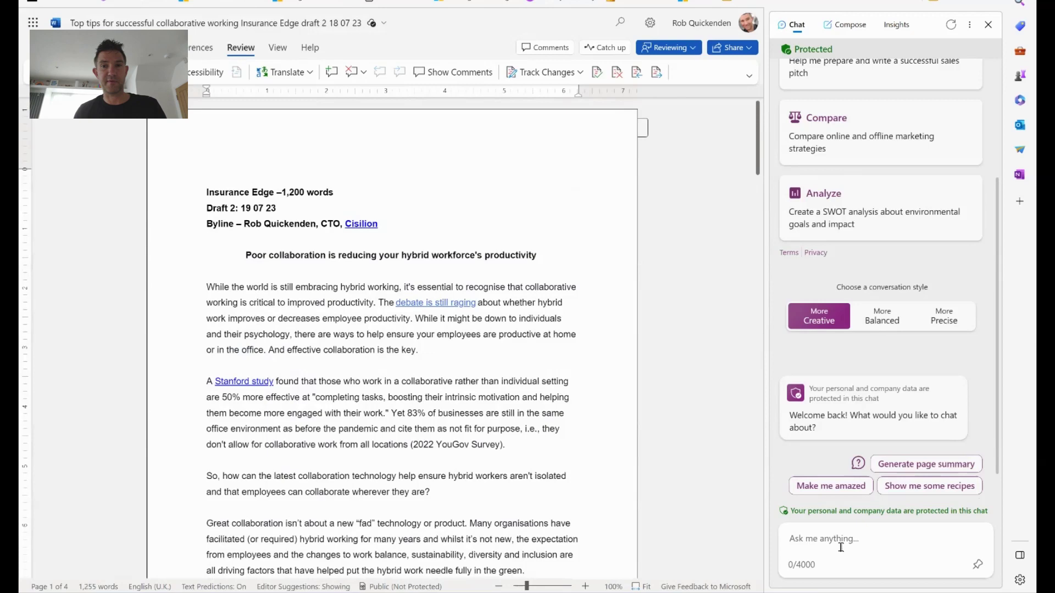
type("Can you ")
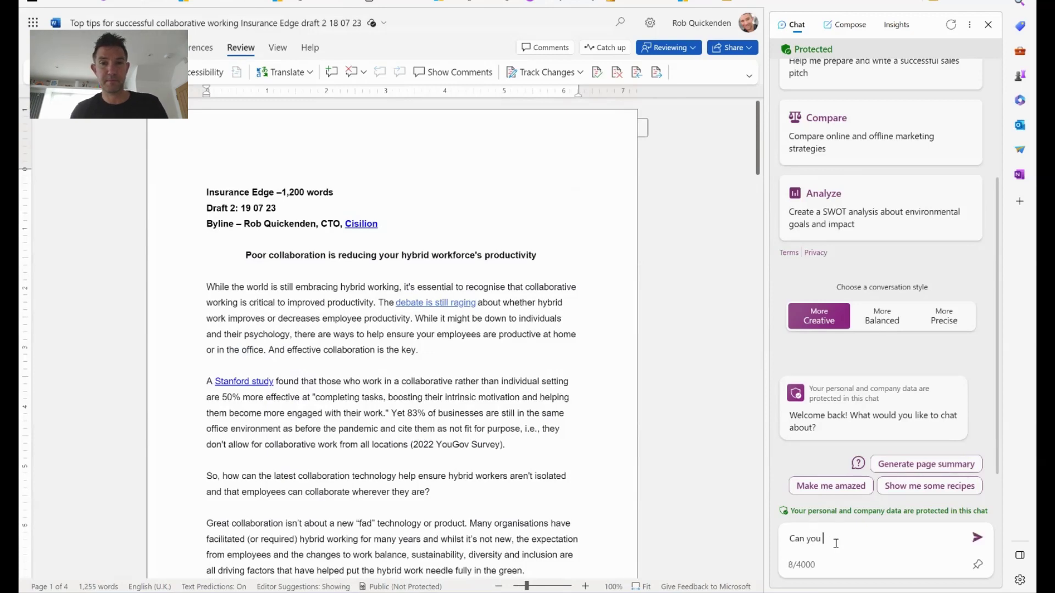
type("s")
key("BackSpace")
type("t")
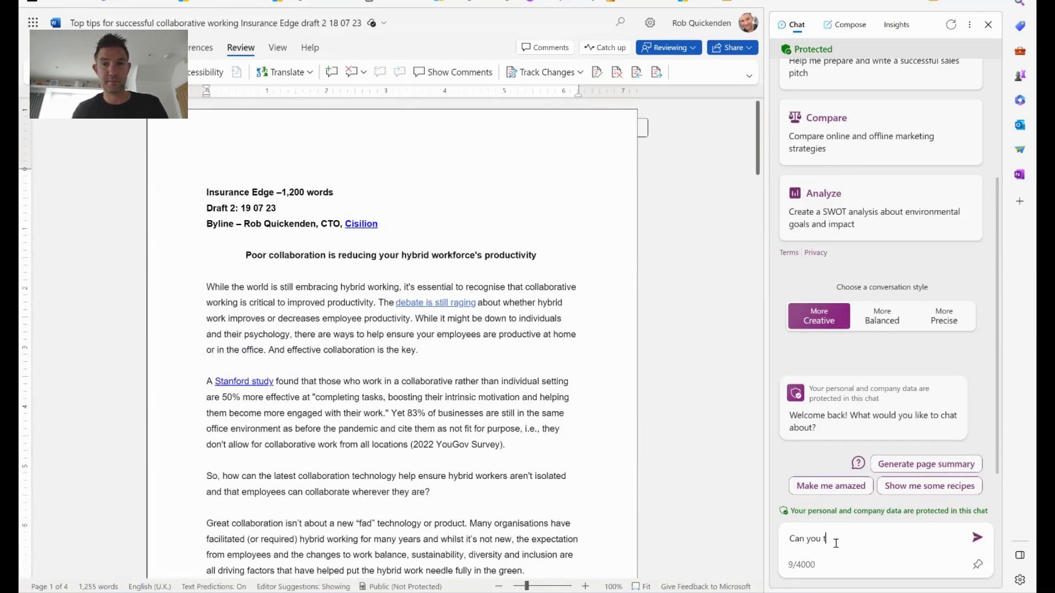
type("ell me what this")
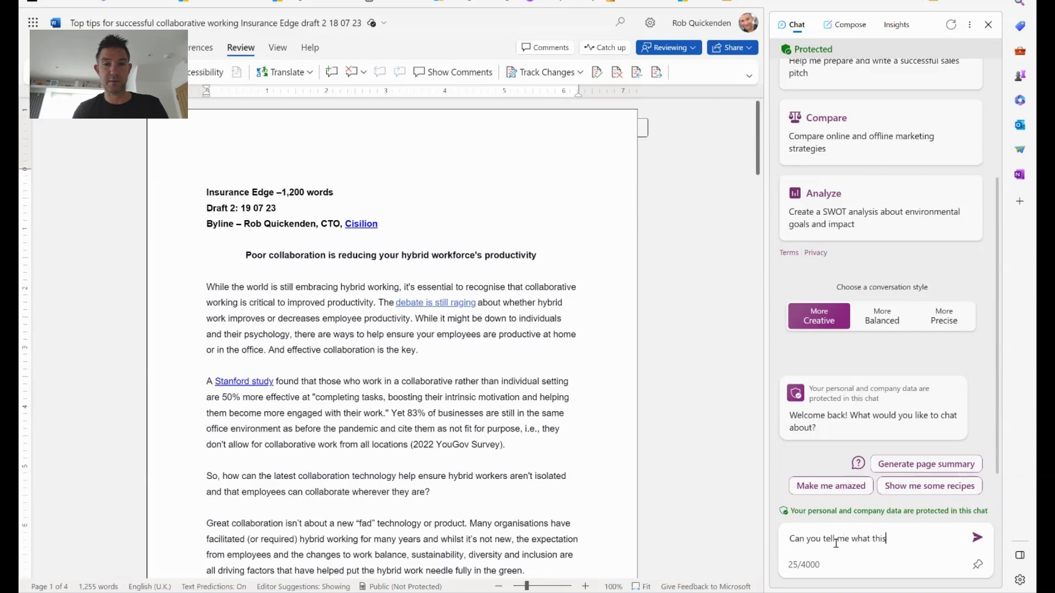
type(" document is about please")
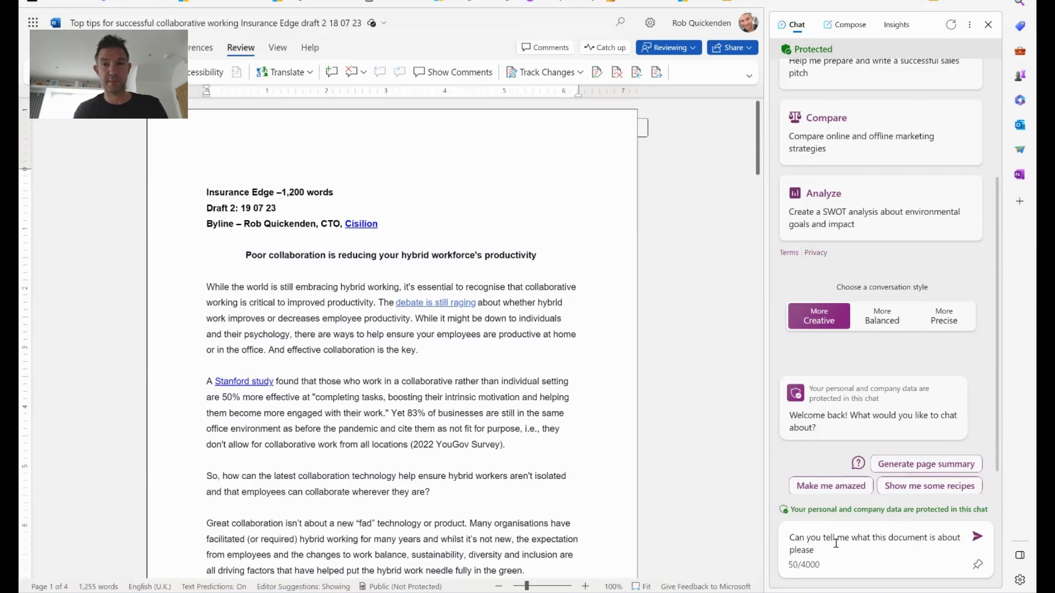
type("?")
key("Return")
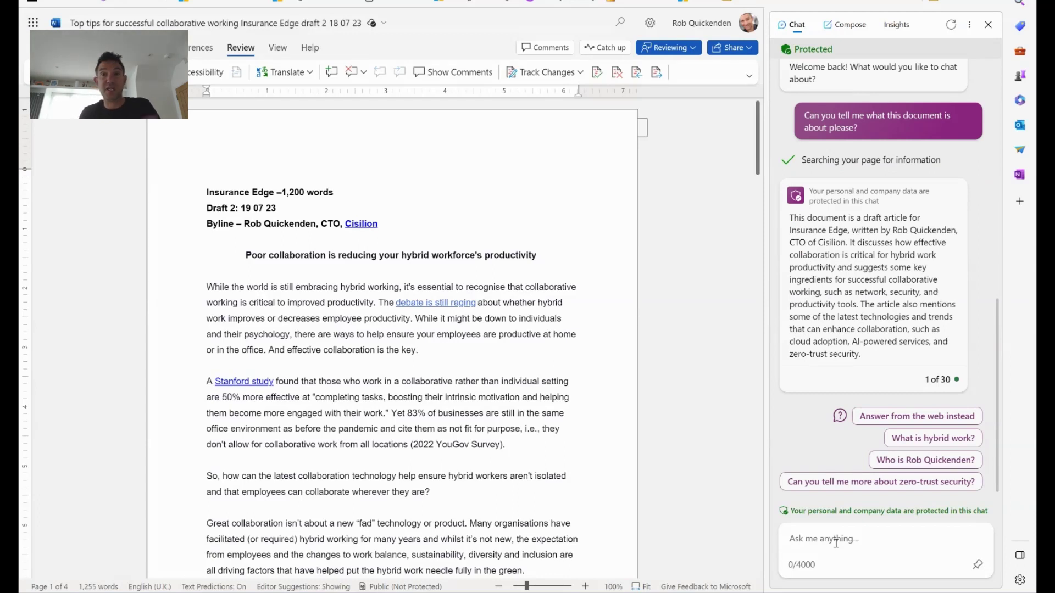
left_click(836, 543)
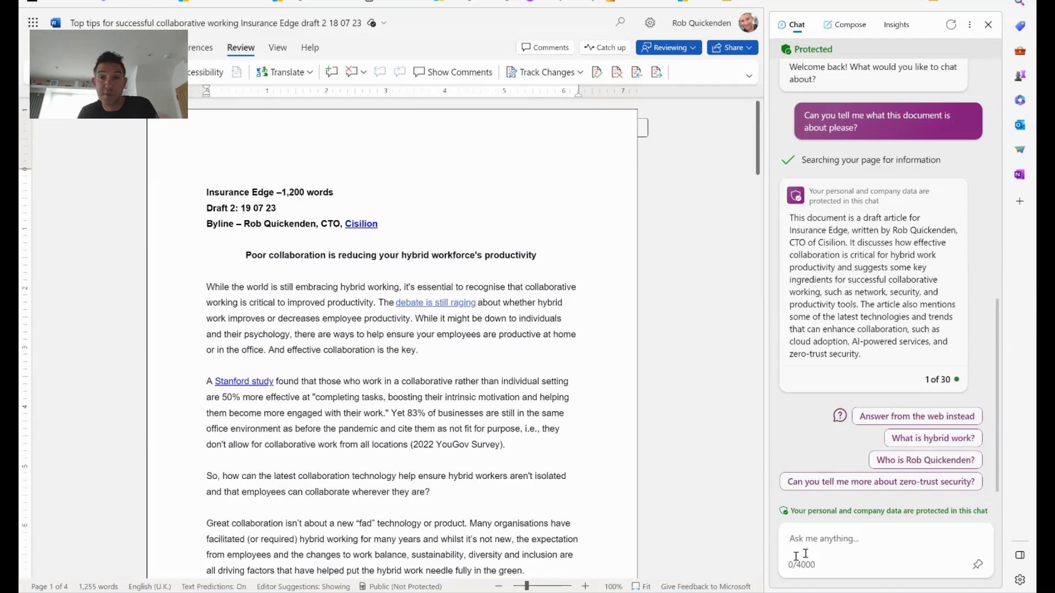
mouse_move(846, 365)
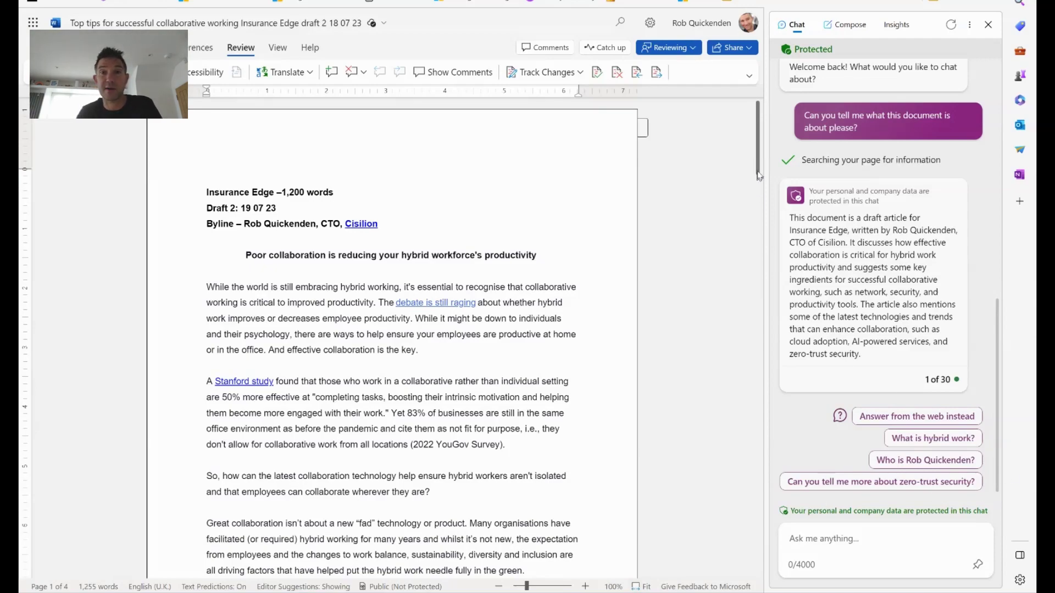
left_click_drag(759, 174, 746, 340)
scroll(746, 340, "up", 15)
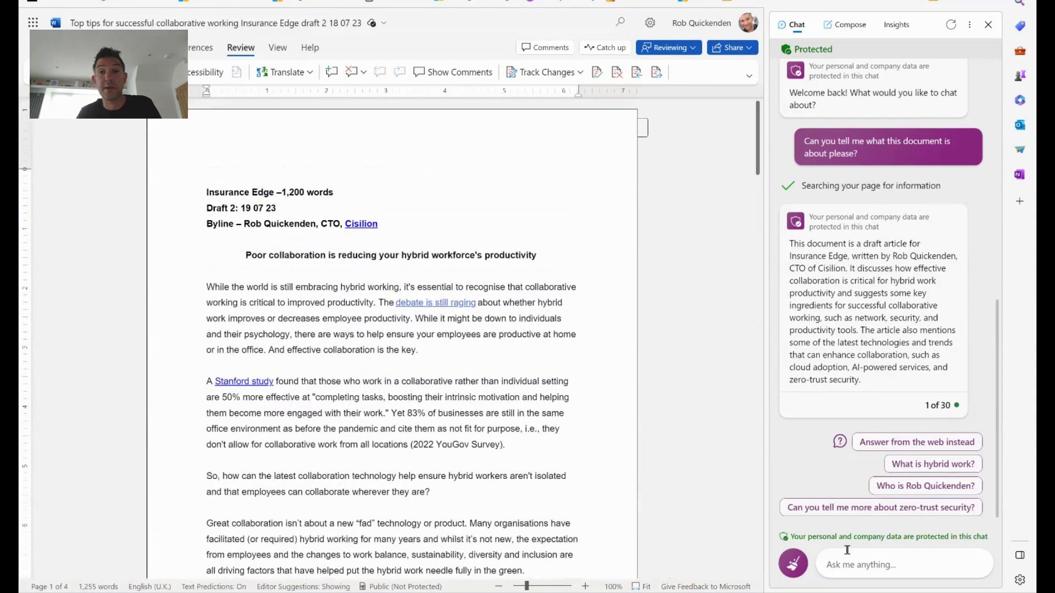
left_click(887, 561)
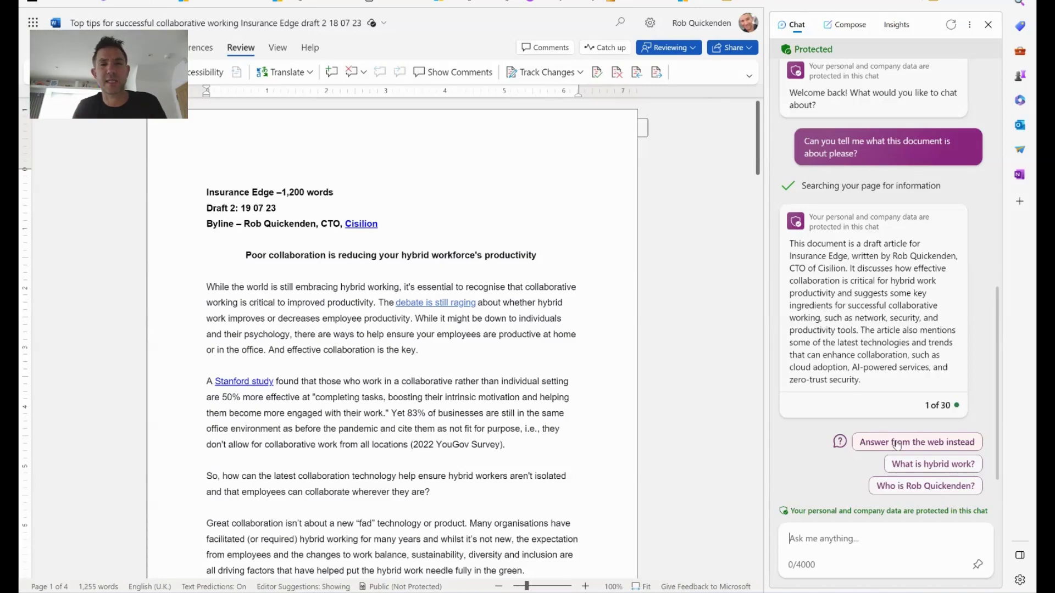
Step: Send the question 'What are the key points discussed in this document?'
type("What are the ")
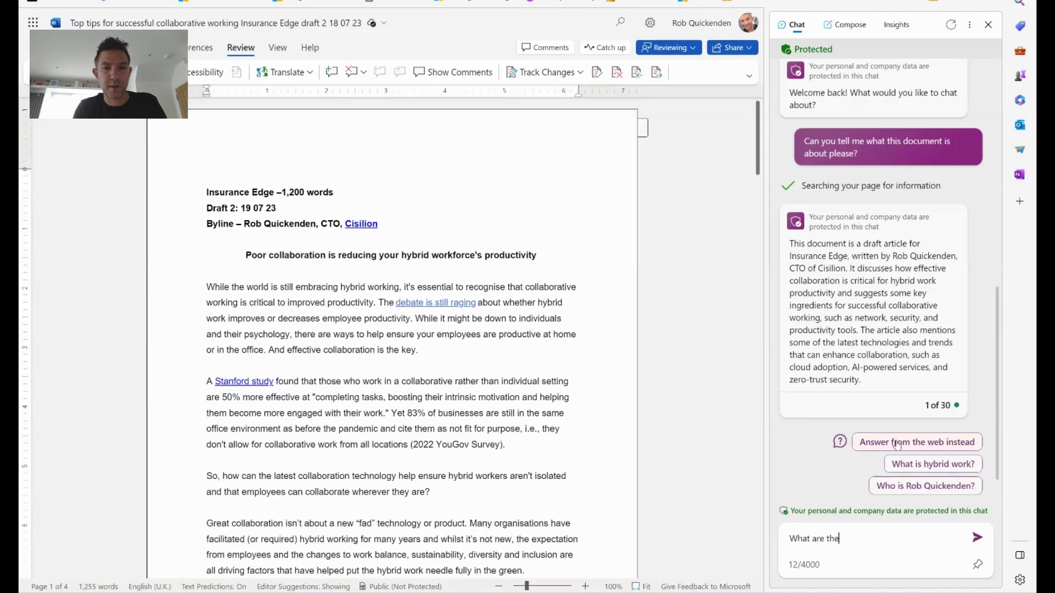
type("key points ")
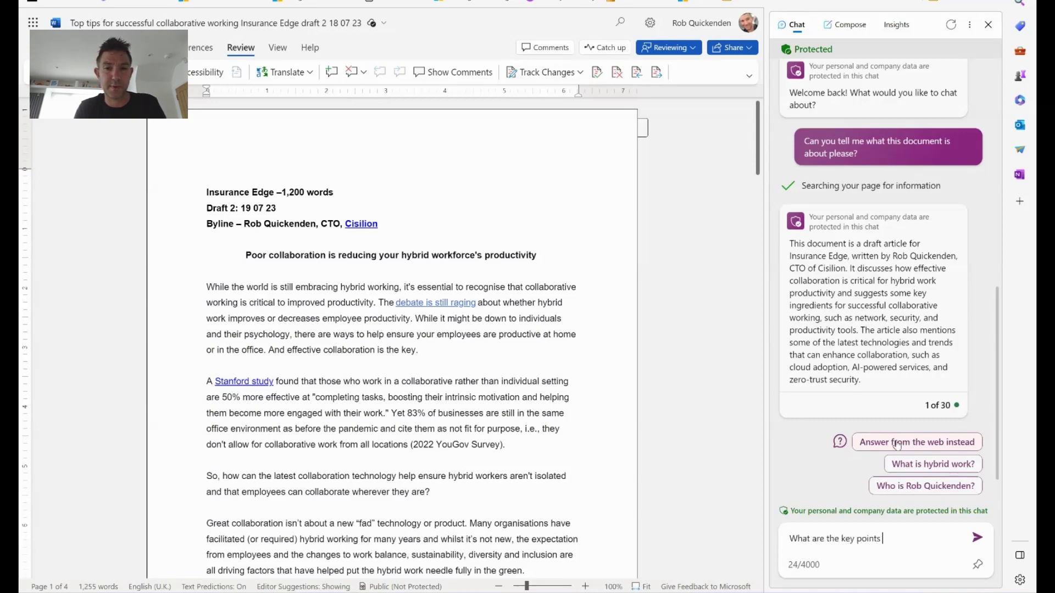
type("discussed in this ")
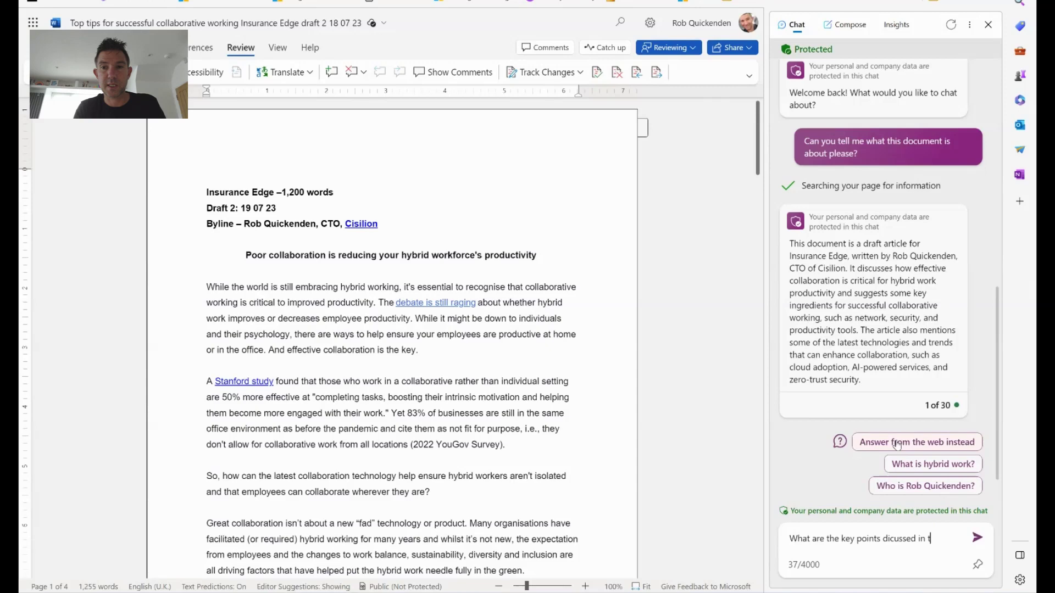
type("document?")
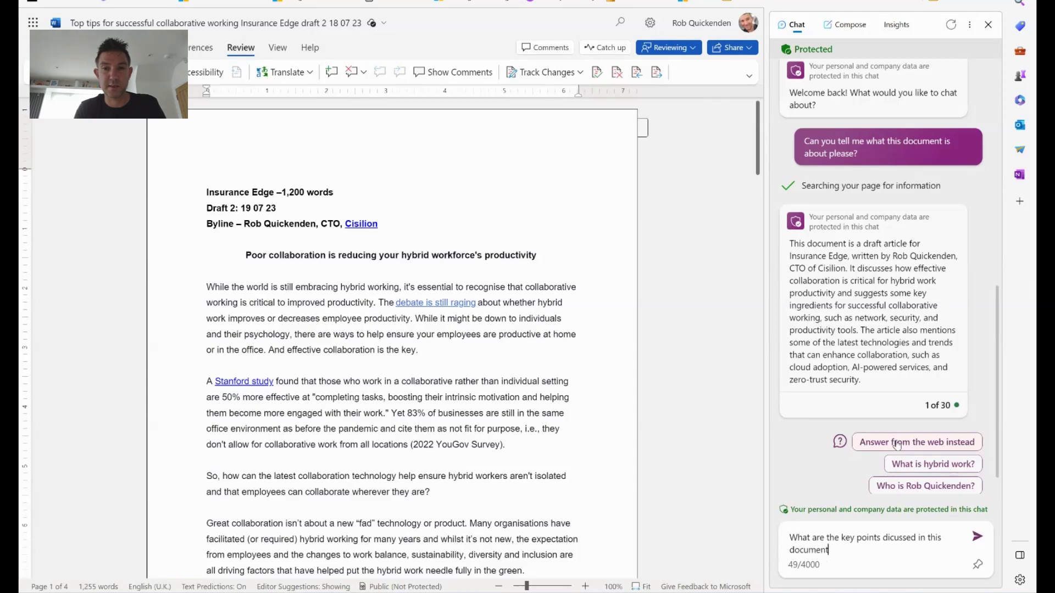
key("Return")
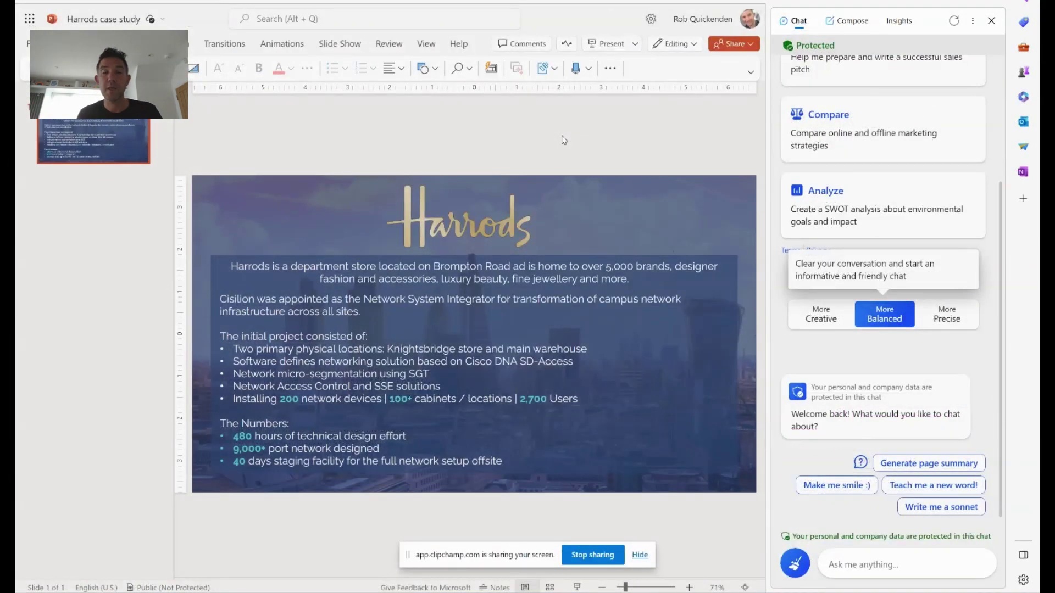
left_click(640, 556)
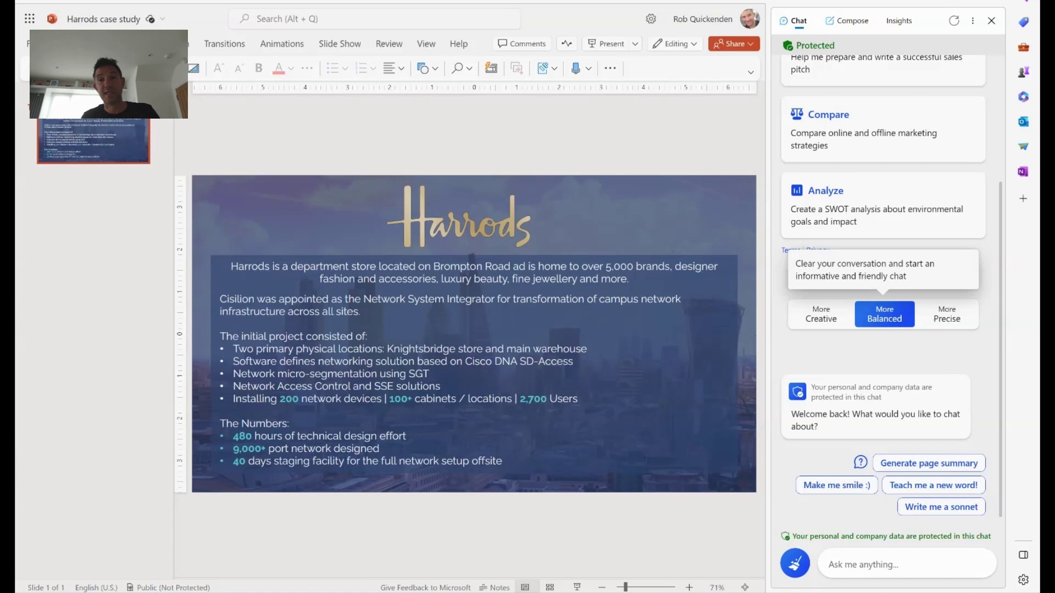
left_click(832, 565)
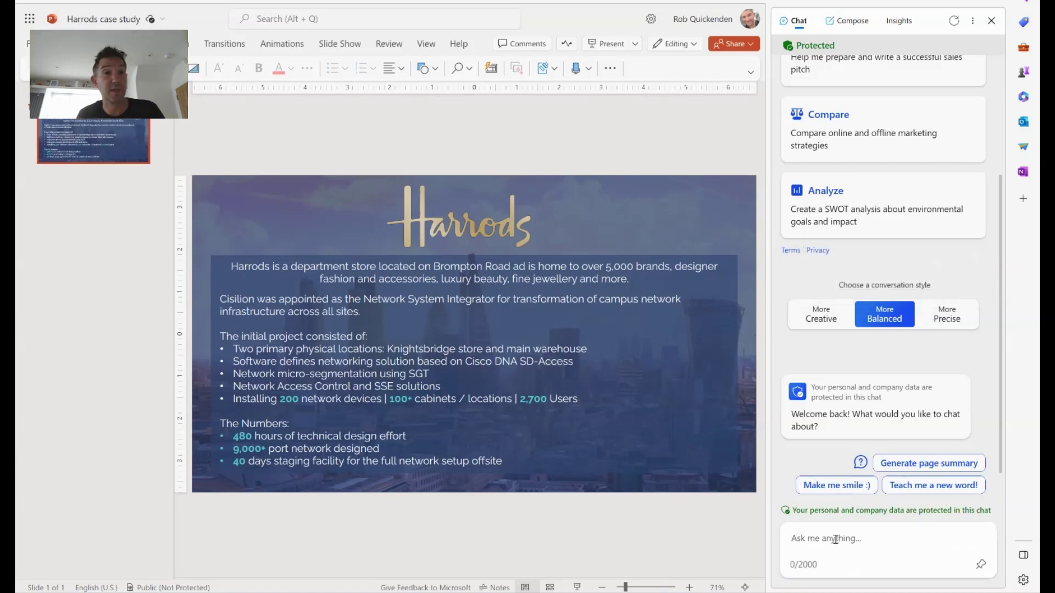
Step: Ask 'What is this slide all about?' about the Harrods case study slide
type("What is this slid")
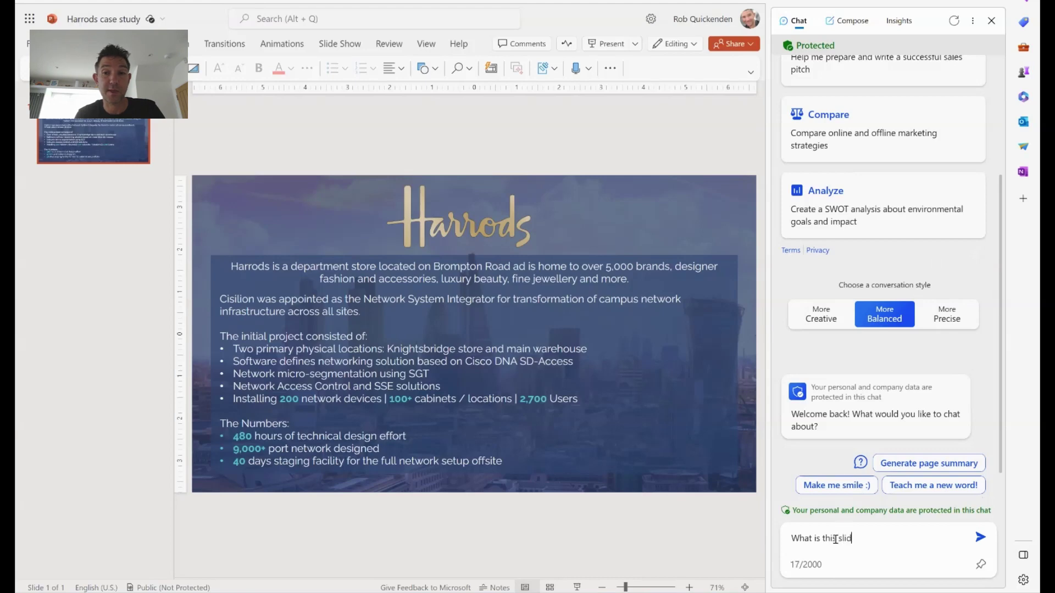
type("e all about?")
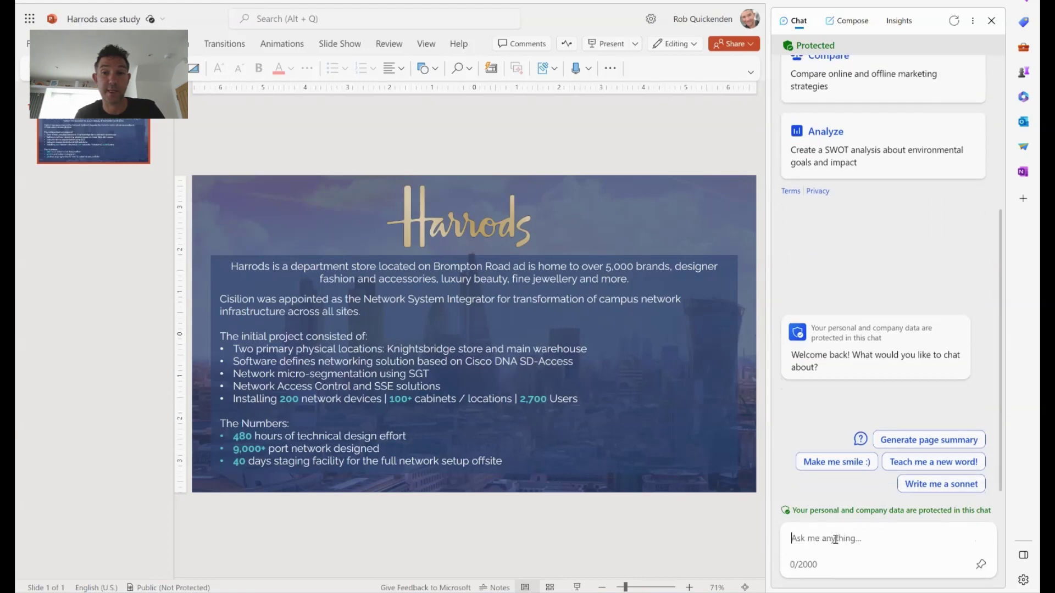
key("Return")
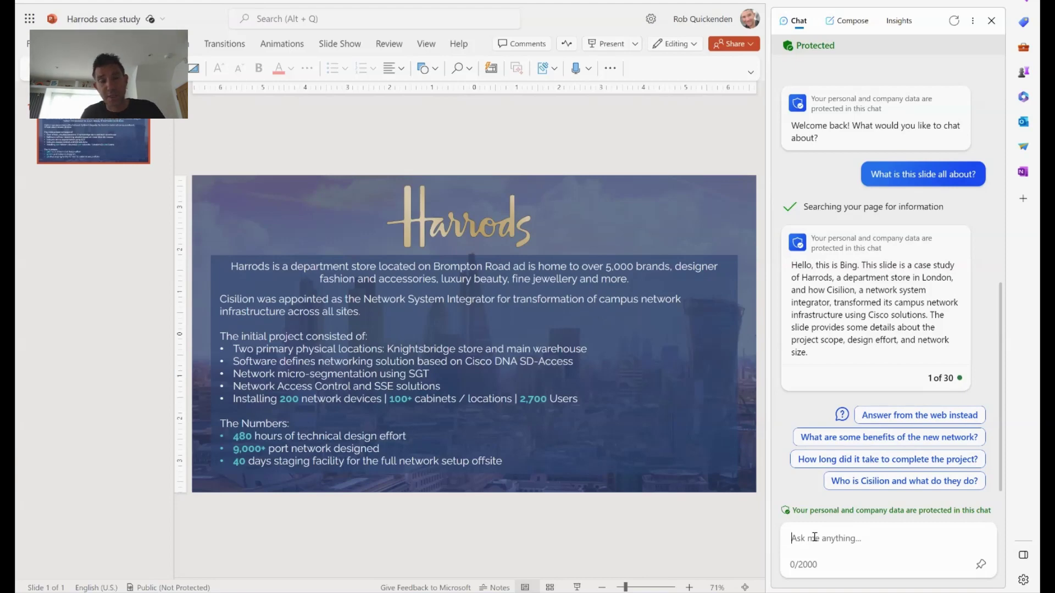
Step: Request a table with 'Can you create a table based on the key numbers presented'
type("Can ")
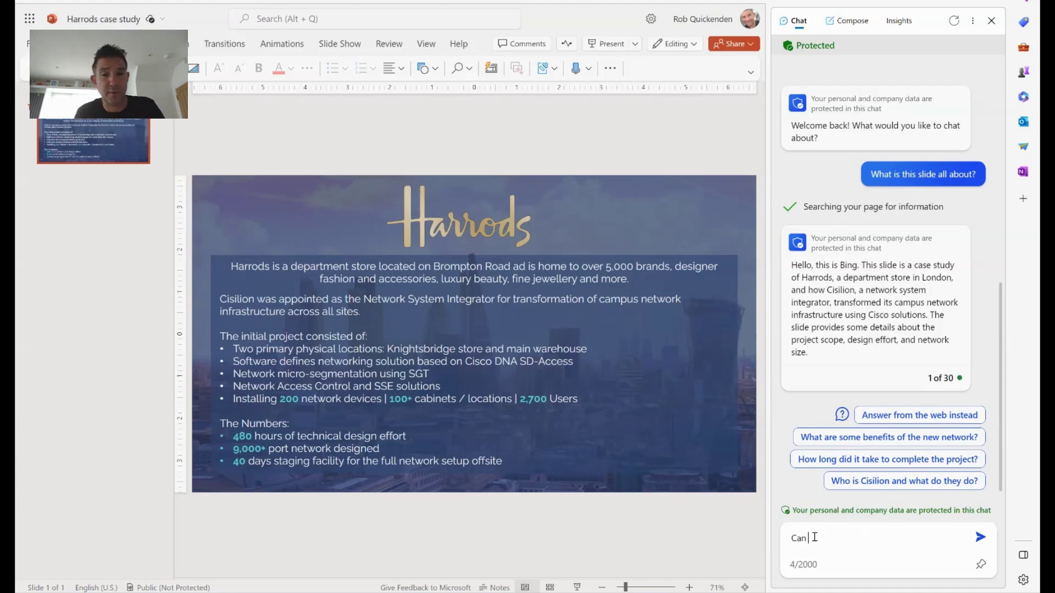
type("you create a ")
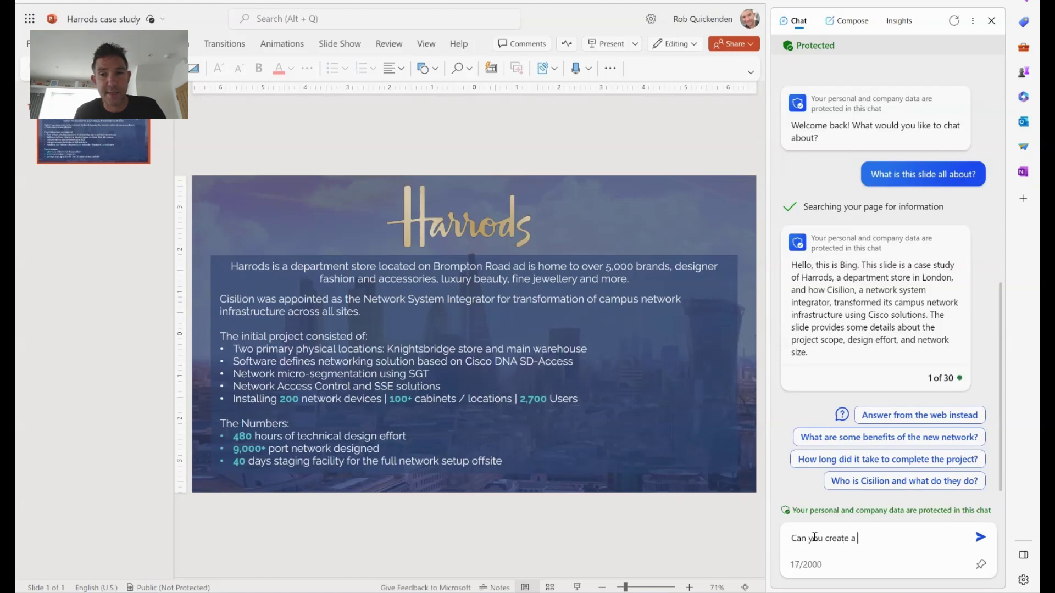
type("table based on rt")
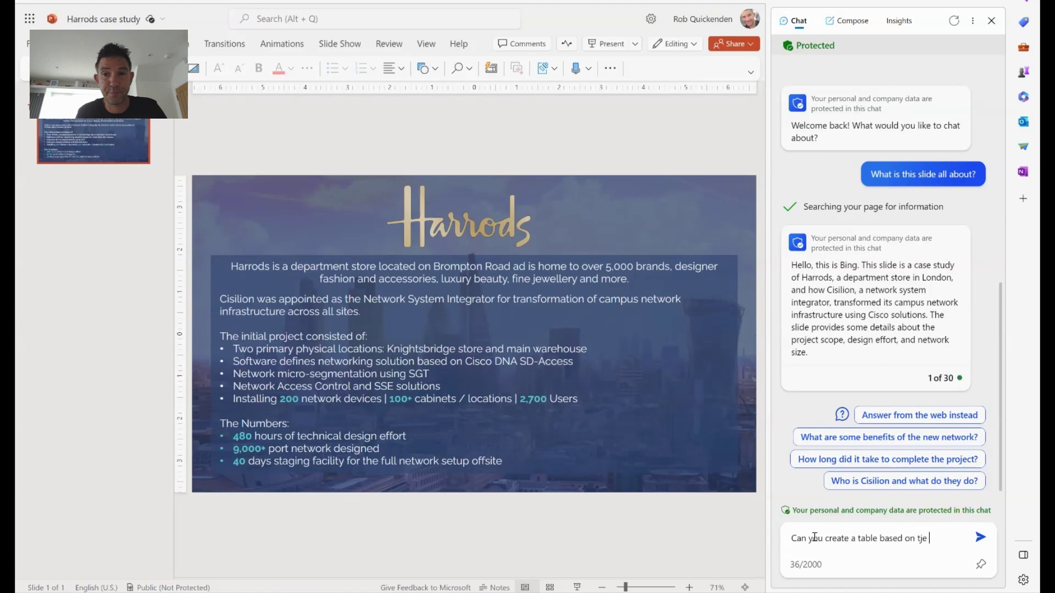
key("BackSpace")
key("BackSpace")
type("the key inf")
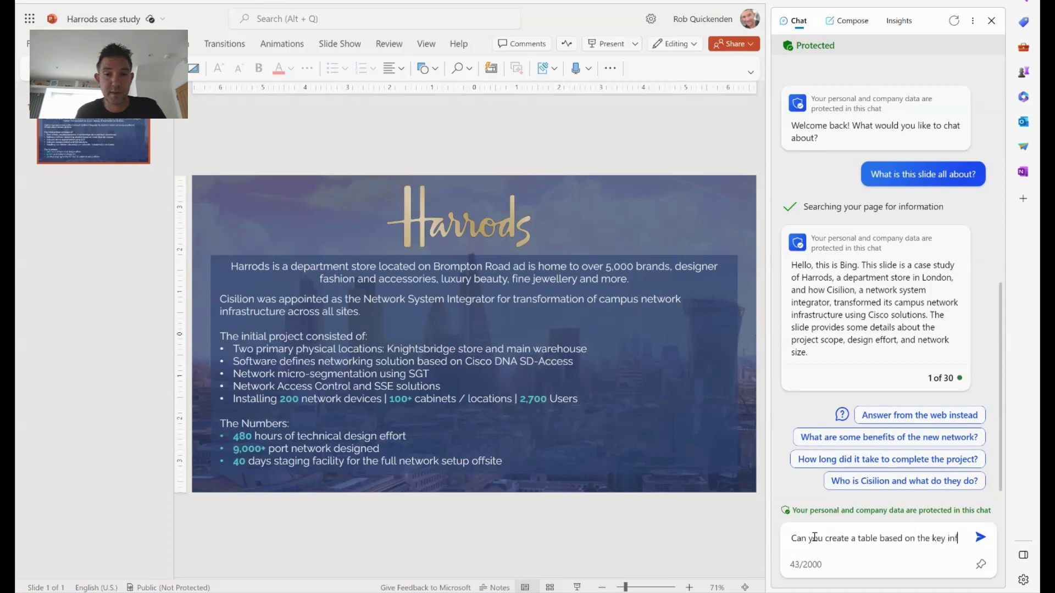
key("BackSpace")
key("BackSpace")
type("numbers presented")
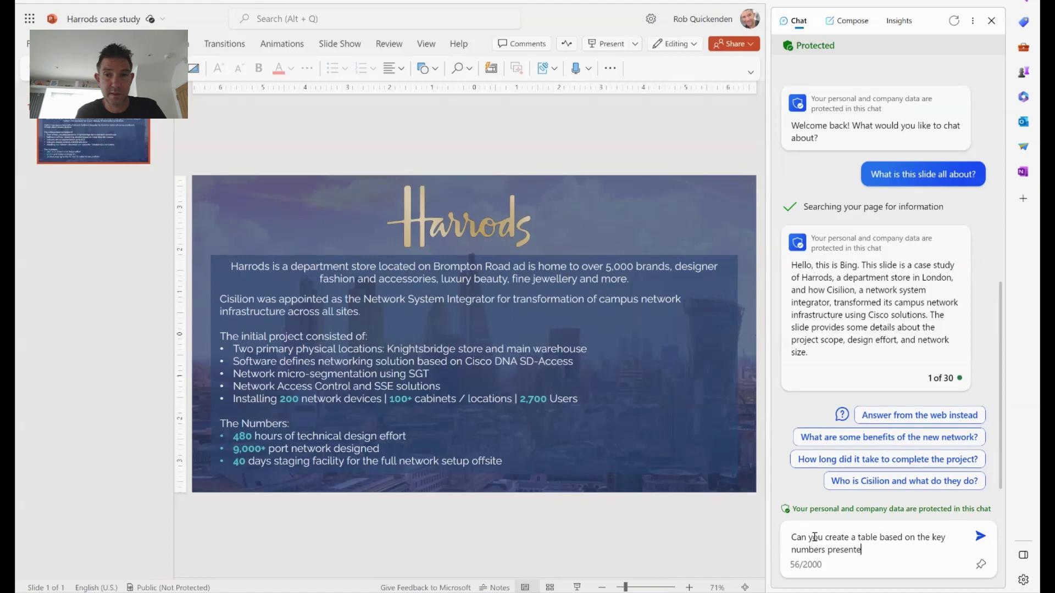
key("Return")
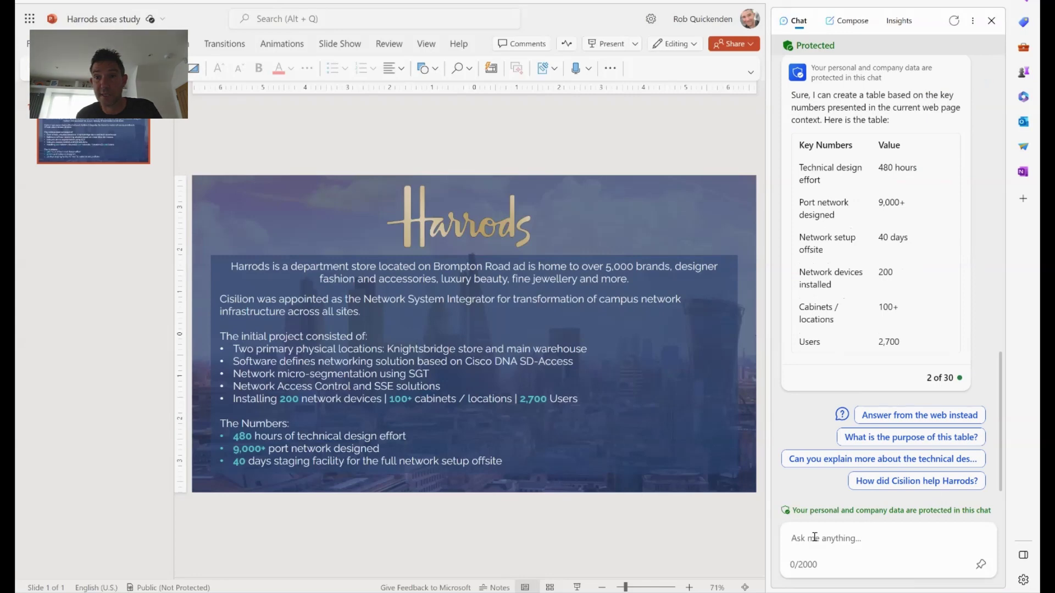
left_click(815, 537)
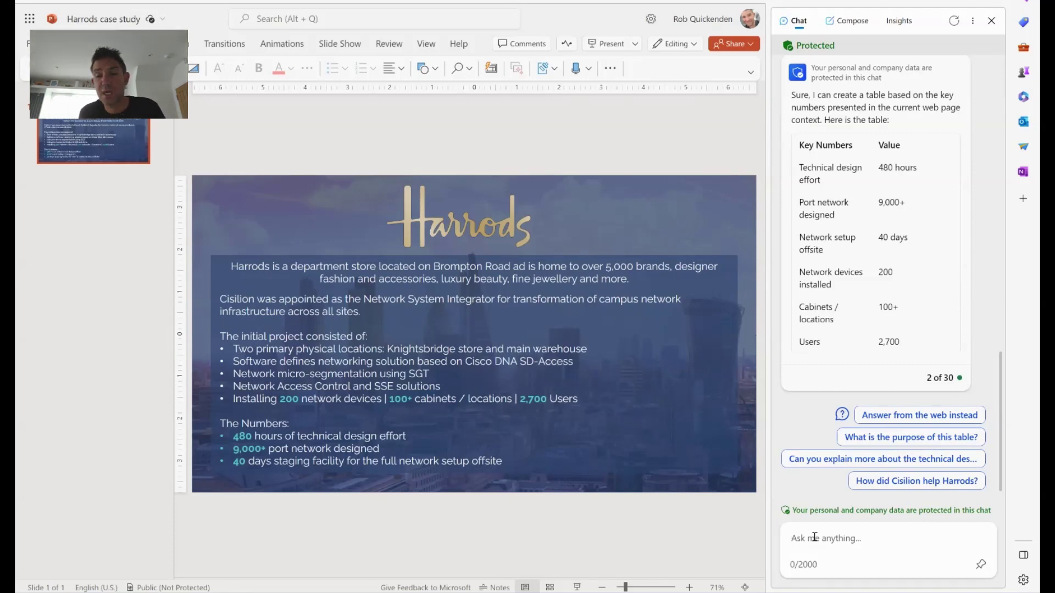
left_click(815, 537)
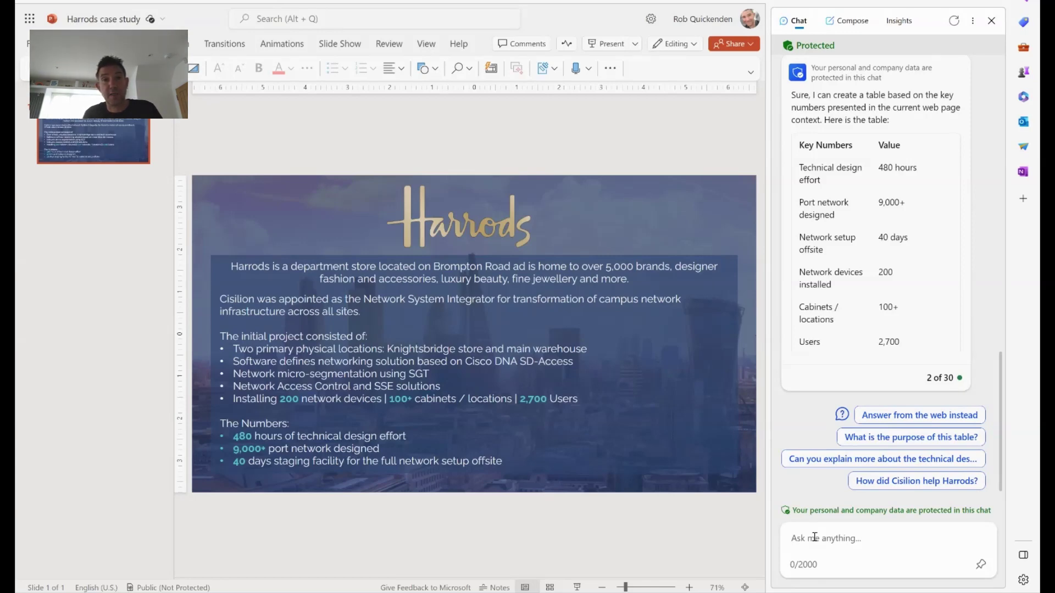
Step: Ask the chat 'Can you show me on a map where the harrods store is?'
type("Whe")
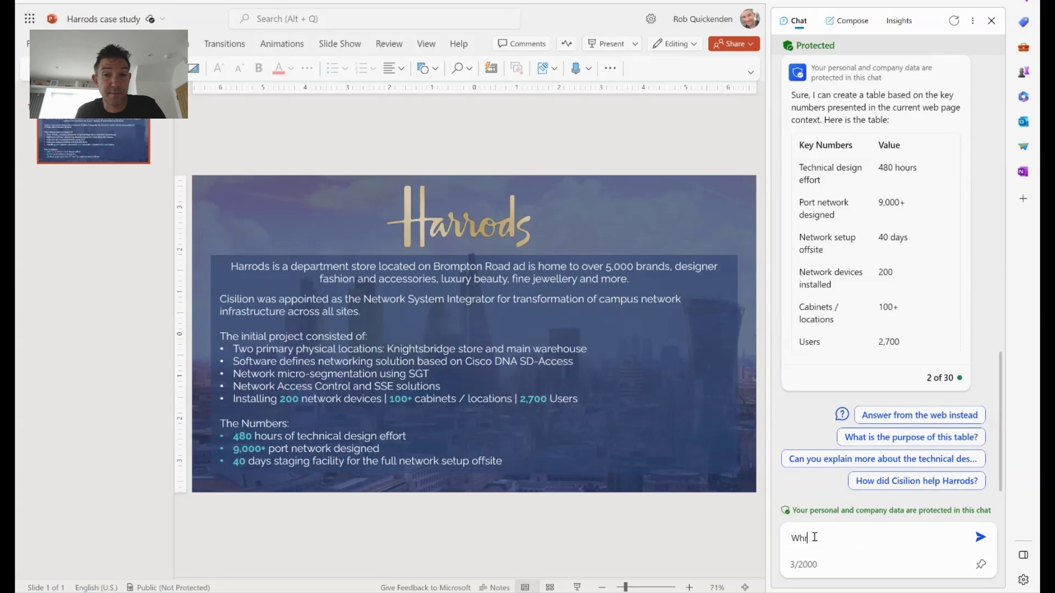
type("re a")
key("BackSpace")
key("BackSpace")
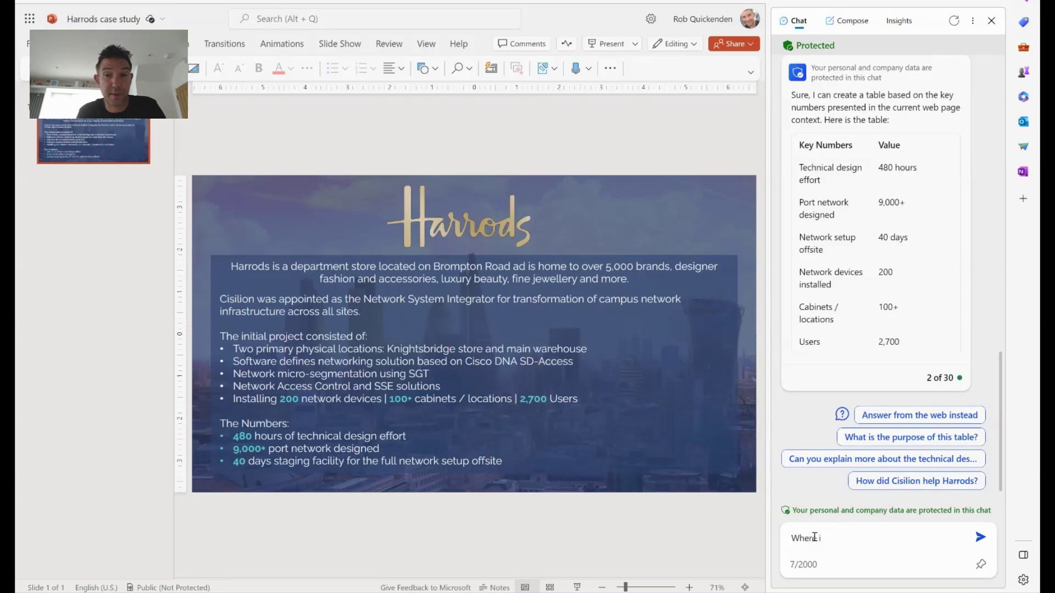
key("BackSpace")
key("BackSpace")
key("BackSpace")
key("BackSpace")
key("BackSpace")
type("Can y")
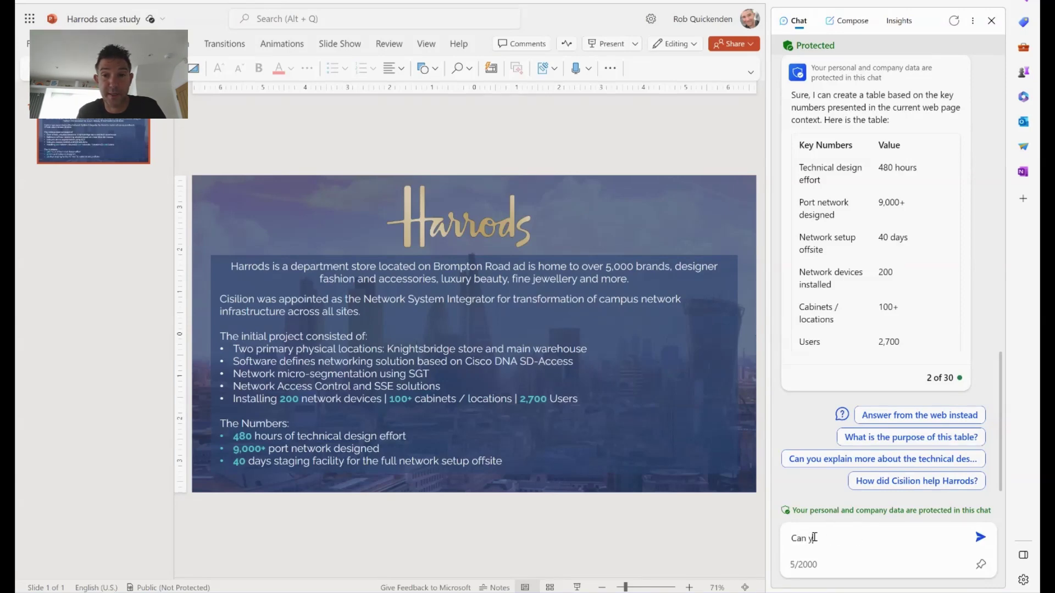
type("ou show me on a map where rjh")
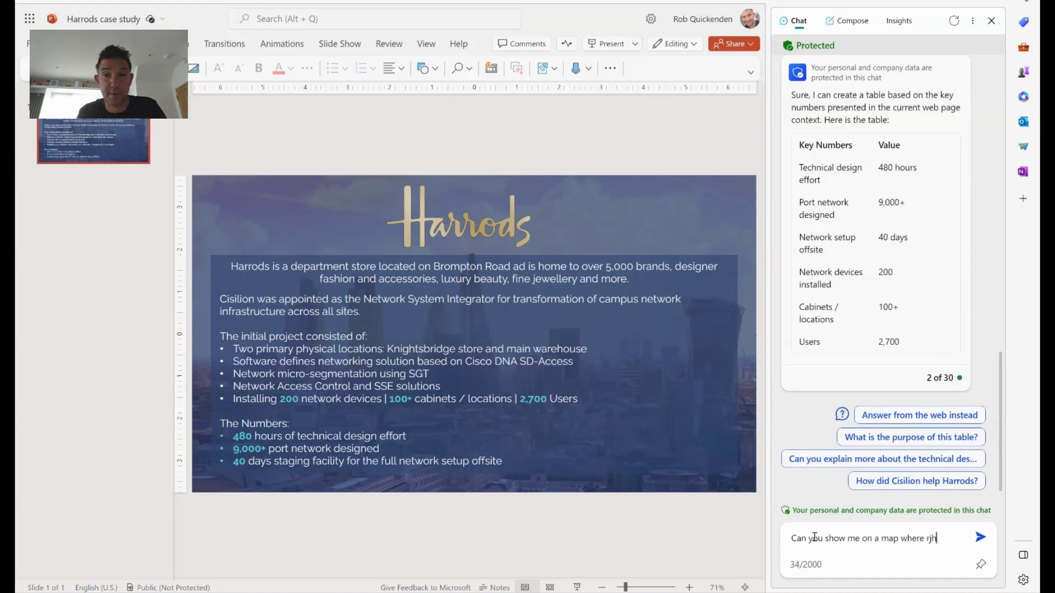
key("BackSpace")
key("BackSpace")
key("BackSpace")
type("the ha")
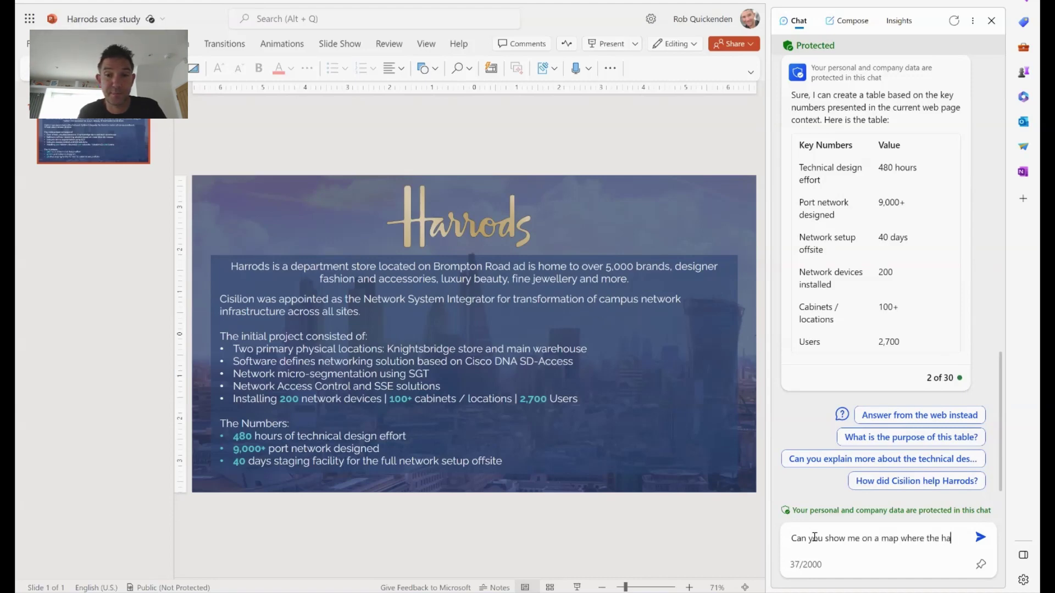
type("rrods store i")
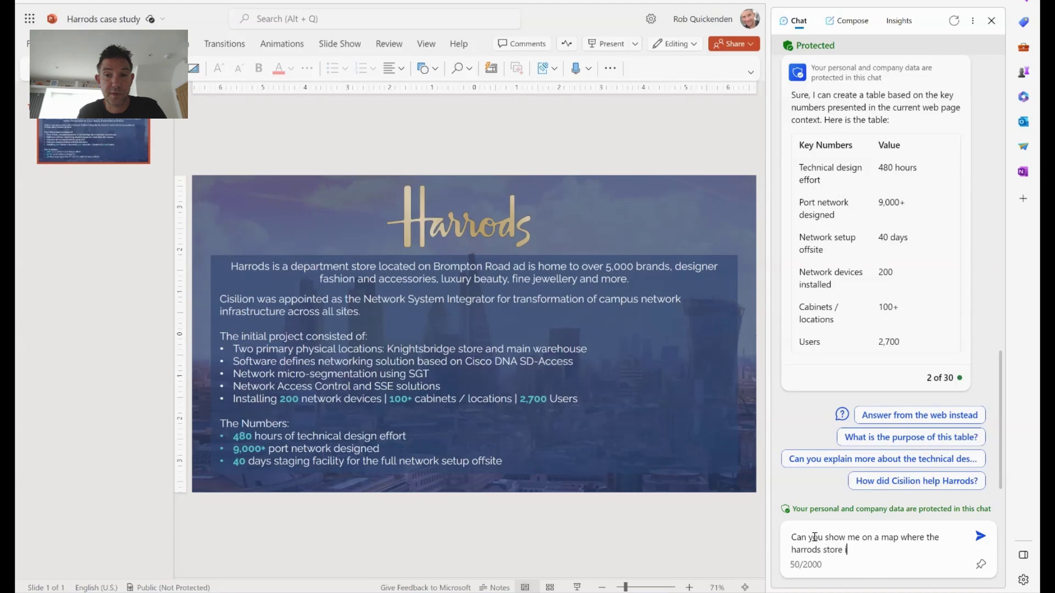
type("s?")
key("Return")
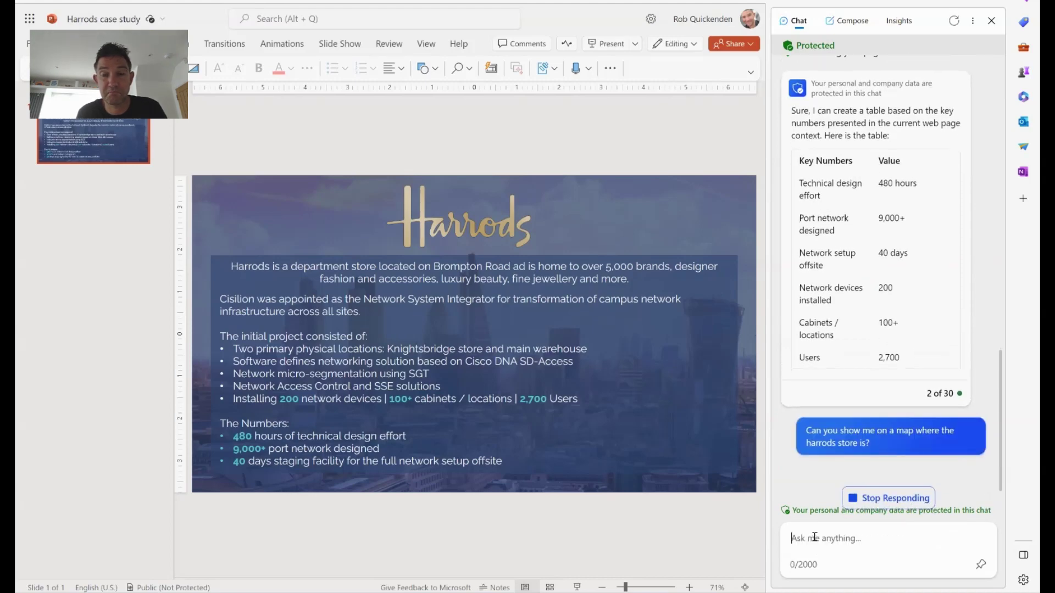